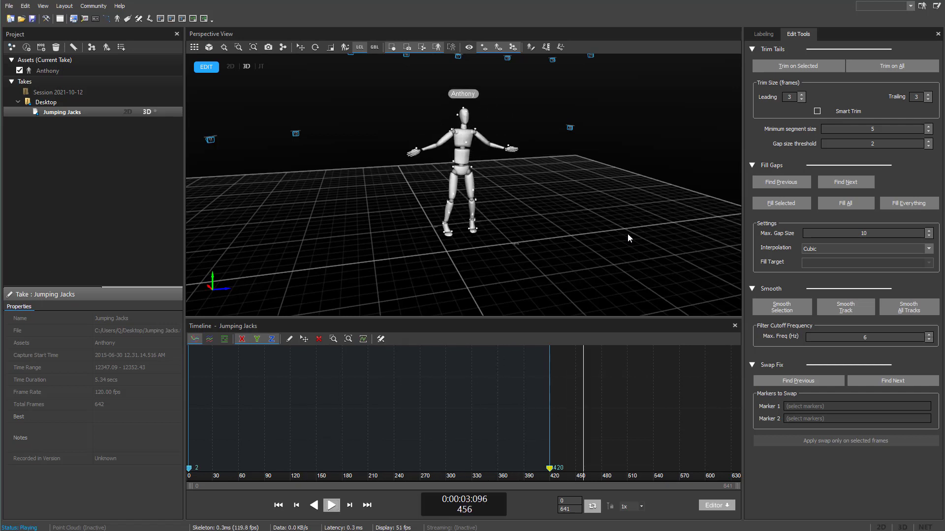
Pause the Jumping Jacks playback and select the whole skeleton with its markers in the perspective view
click(331, 507)
drag(409, 102, 544, 234)
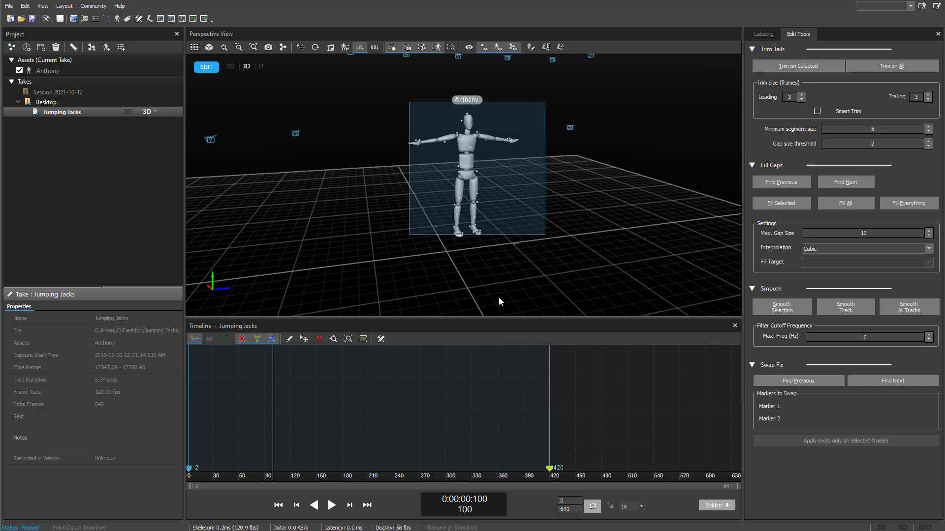
click(415, 121)
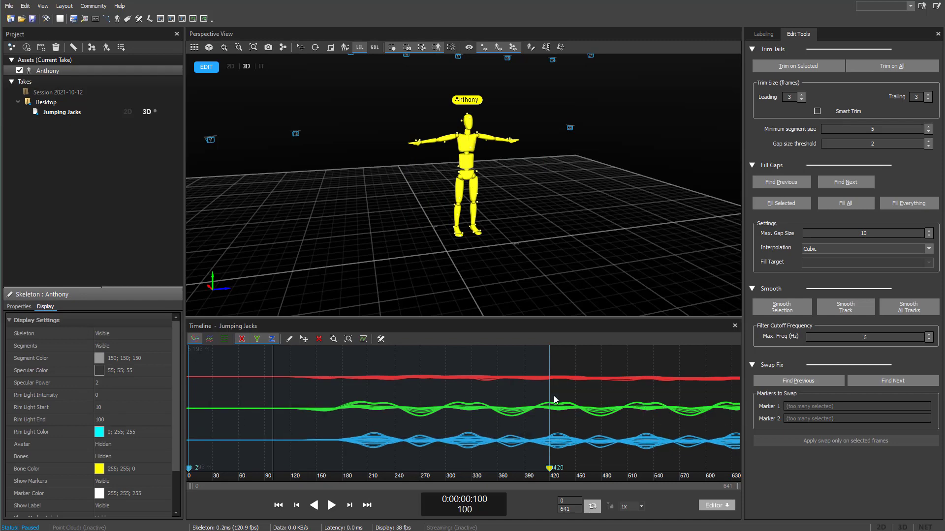
Clear the existing timeline range, rewind to frame 0, and select frames 1 to 509 on the timeline
click(589, 392)
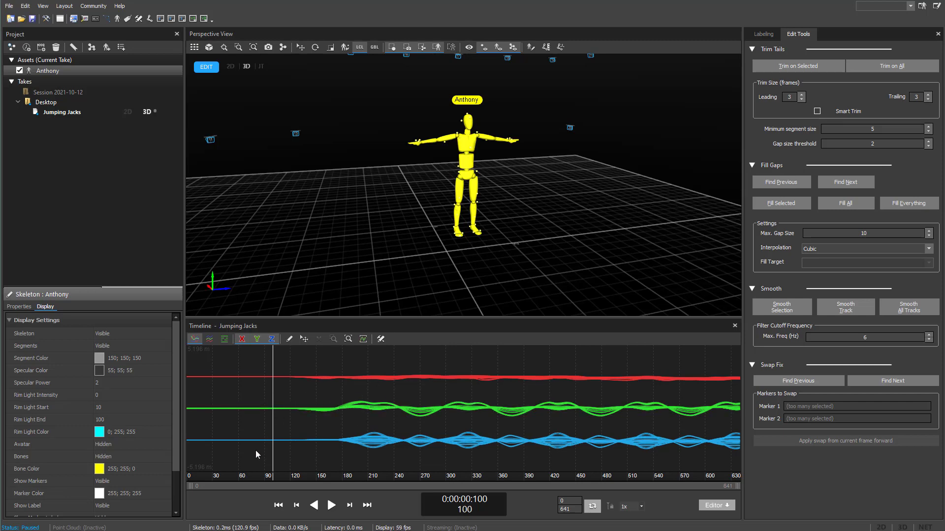
drag(260, 476, 175, 477)
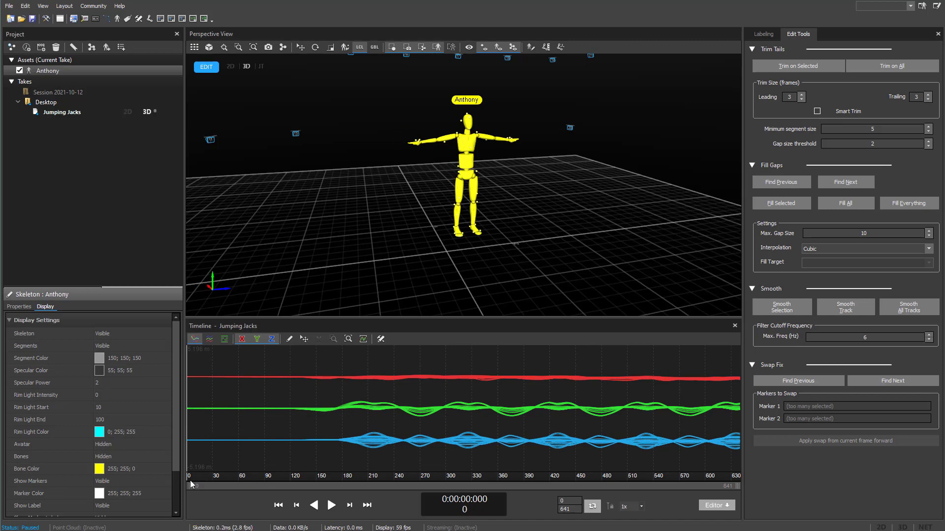
mouse_move(191, 477)
mouse_down()
mouse_move(672, 485)
mouse_move(360, 480)
mouse_move(695, 476)
mouse_move(189, 482)
mouse_up()
drag(187, 397, 626, 405)
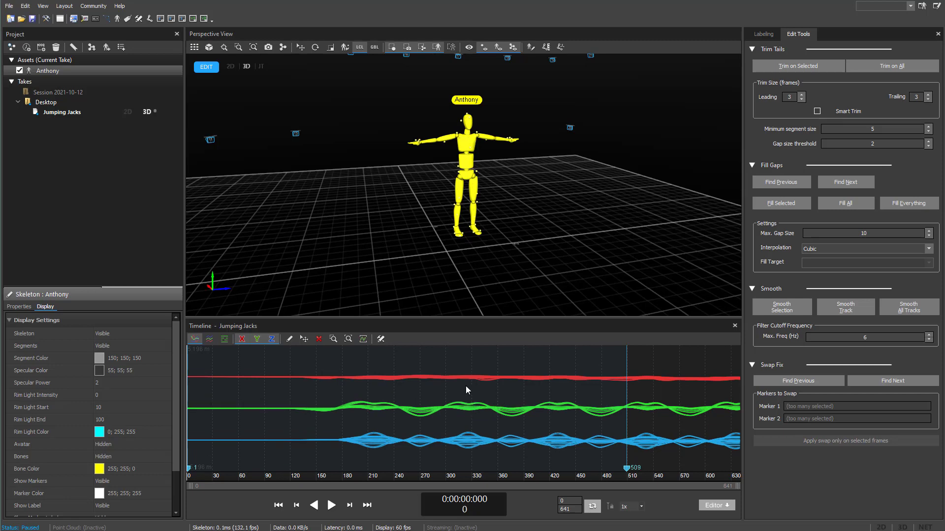
Try a tracking data export of the Jumping Jacks take in FBX Binary Format for frames 1 to 509, and cancel it
right_click(67, 115)
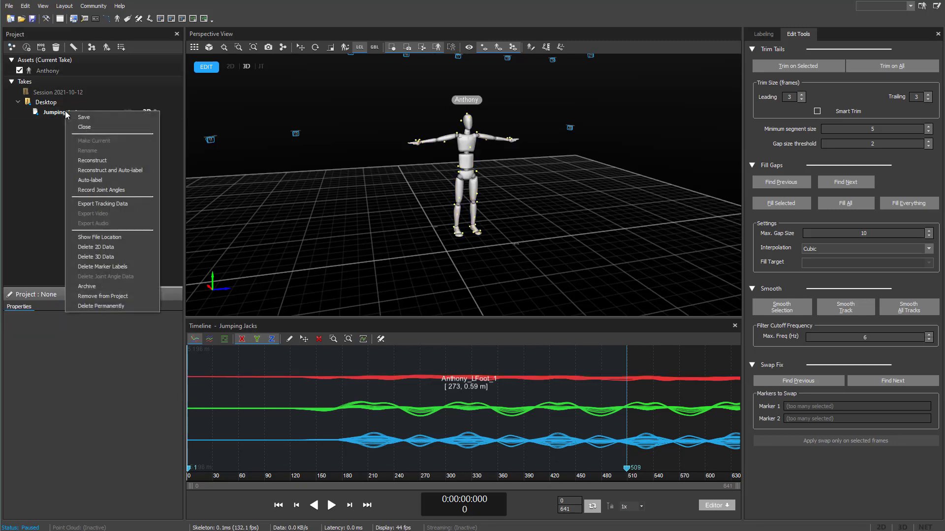
click(87, 204)
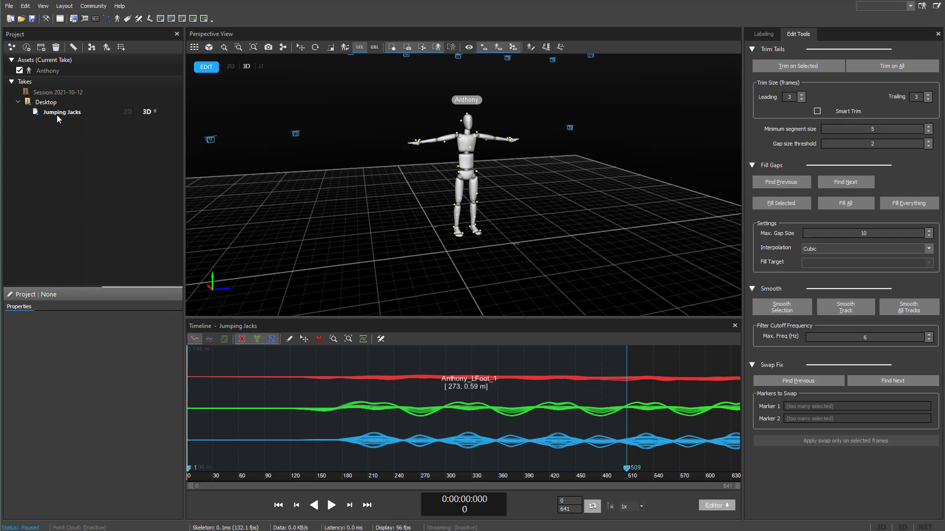
right_click(57, 114)
click(98, 204)
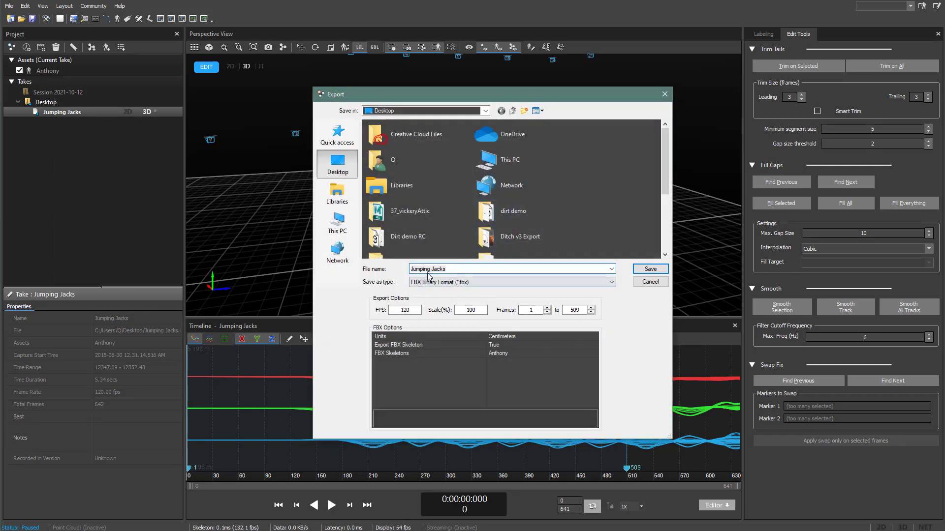
drag(452, 269, 410, 270)
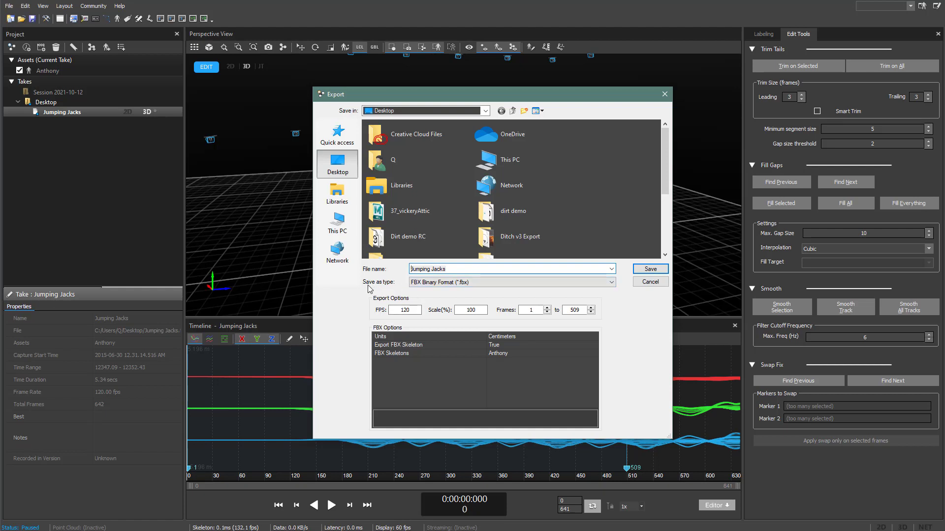
click(422, 284)
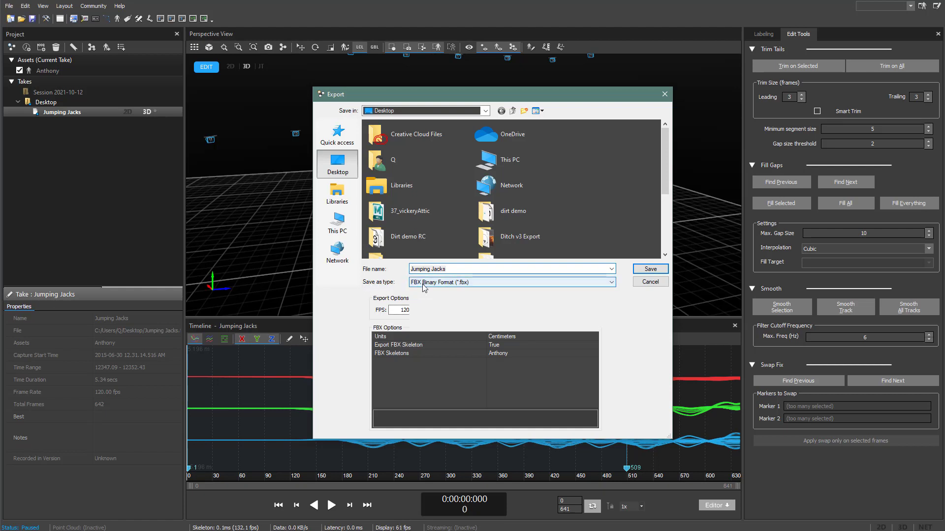
click(423, 284)
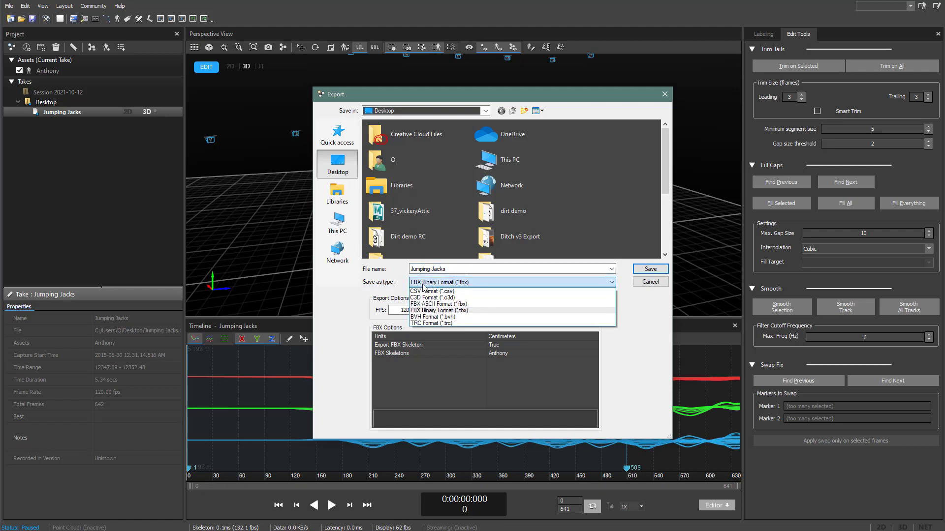
click(432, 314)
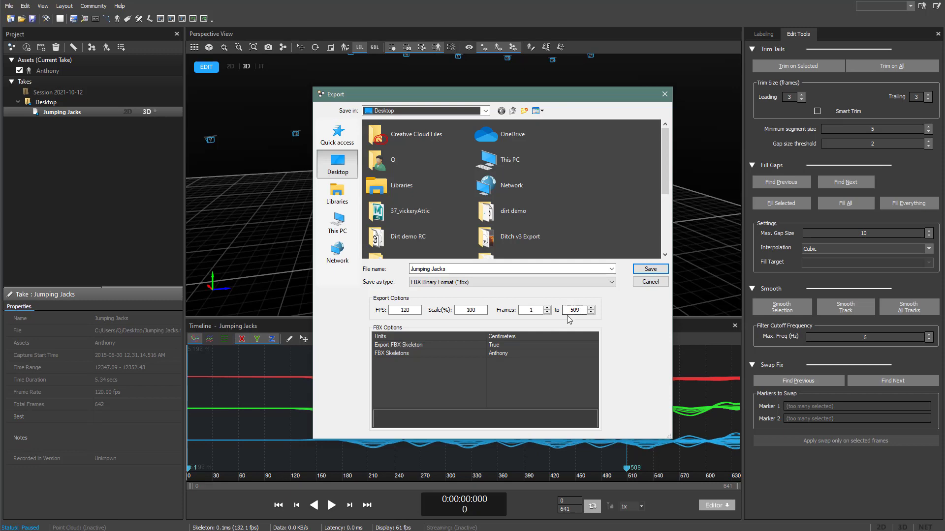
click(646, 282)
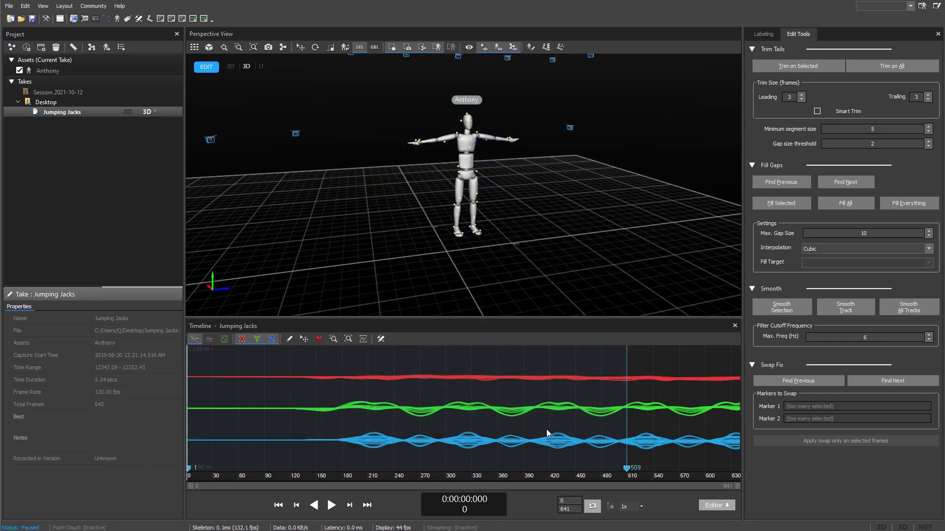
Clear the timeline range, return to frame 0, and open the tracking data export for the Jumping Jacks take
click(581, 423)
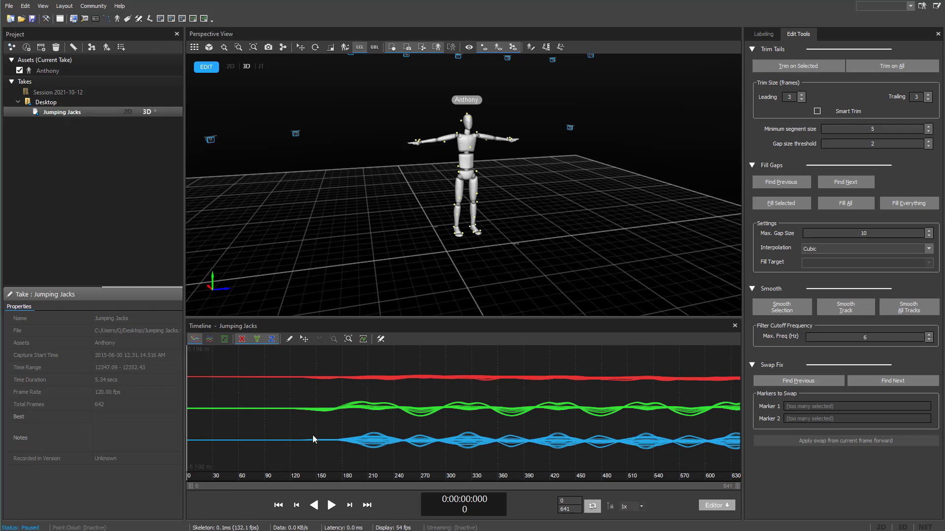
drag(226, 476, 188, 482)
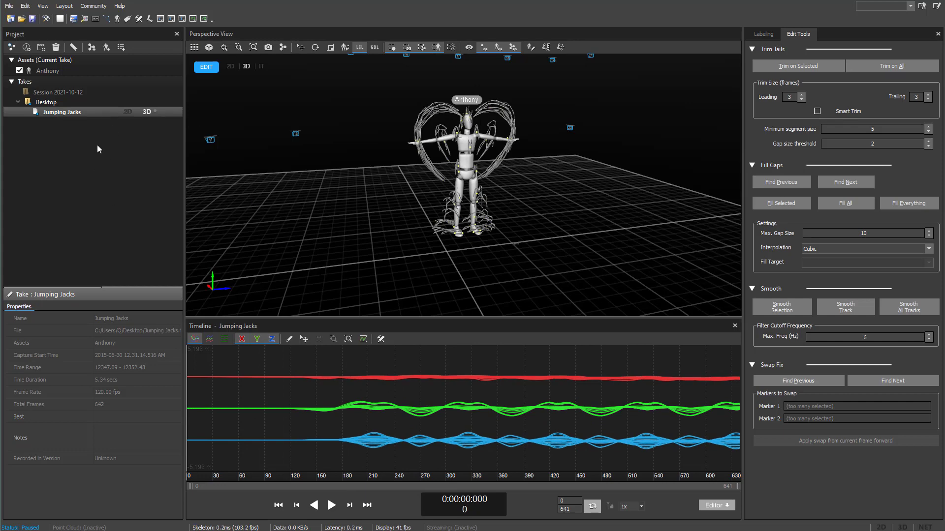
right_click(66, 113)
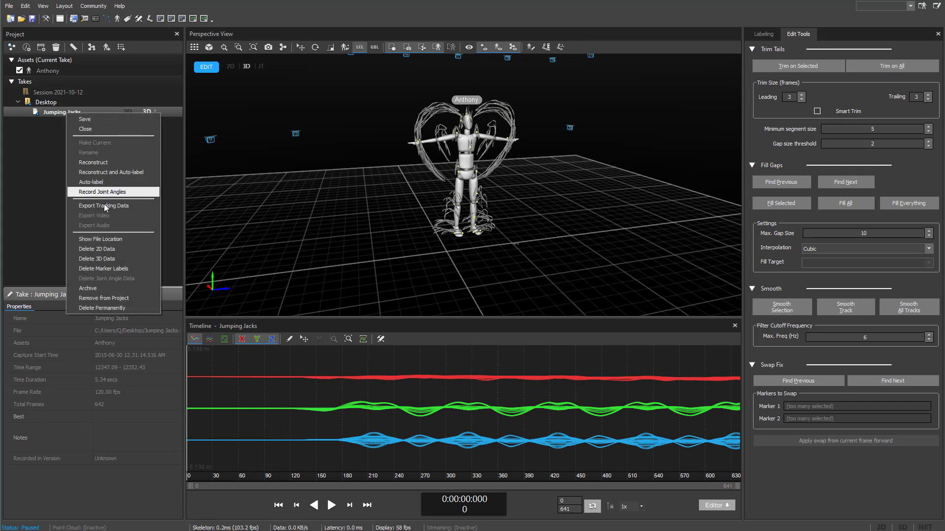
click(111, 205)
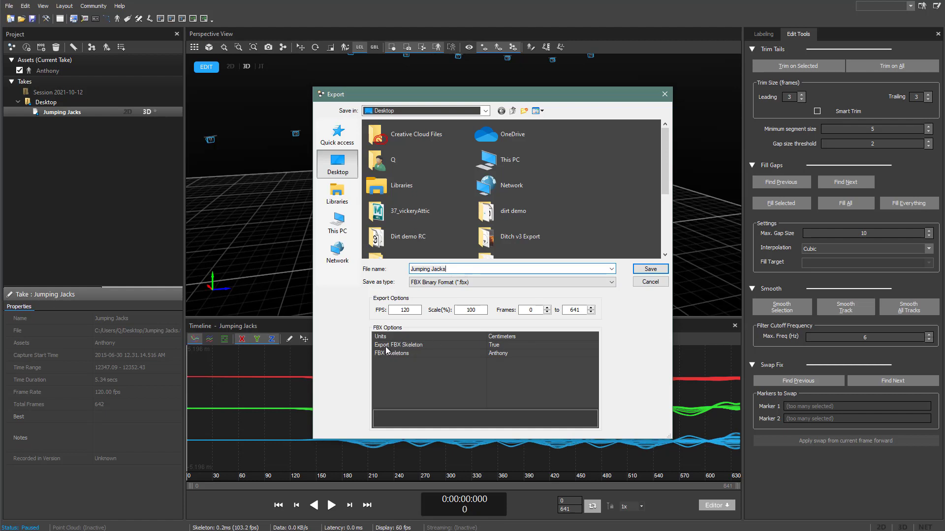
Set Export FBX Skeleton to True for the listed skeleton and save the Jumping Jacks FBX Binary file to the Desktop
click(519, 344)
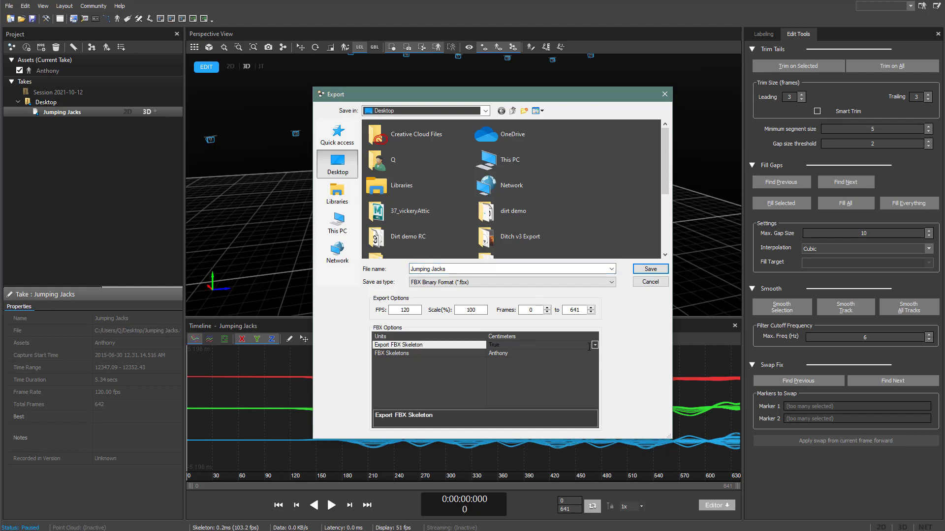
click(594, 345)
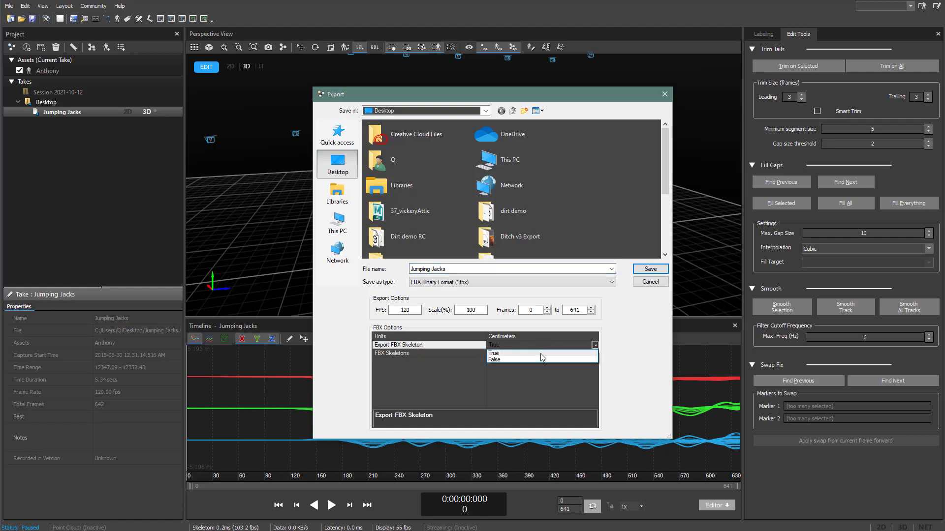
click(500, 353)
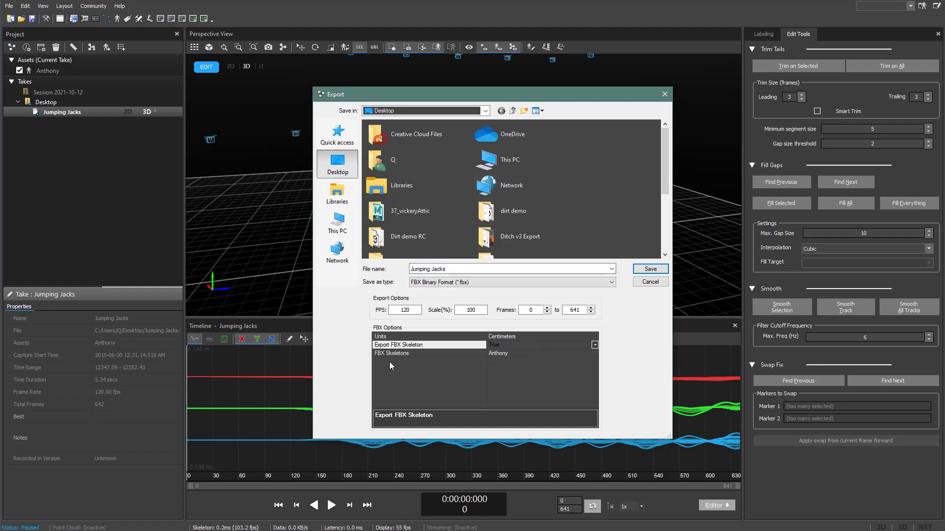
click(402, 353)
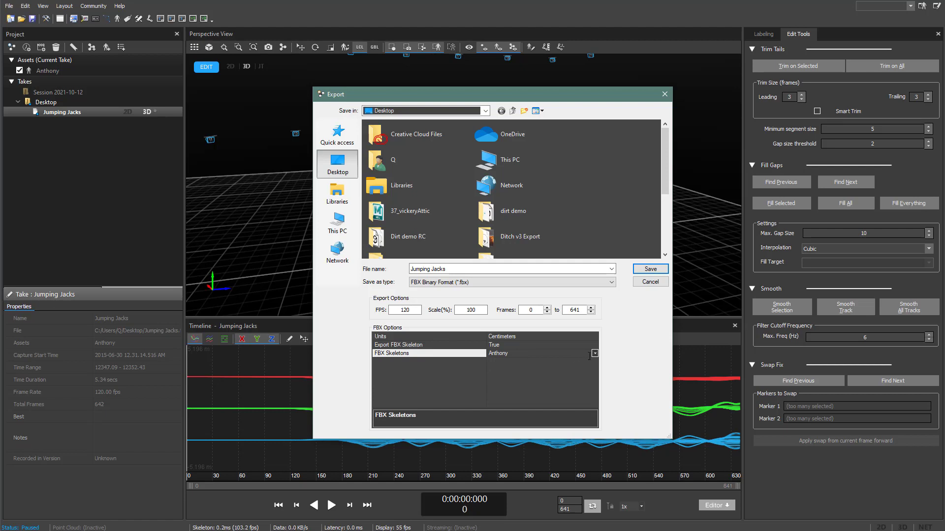
click(593, 354)
click(504, 363)
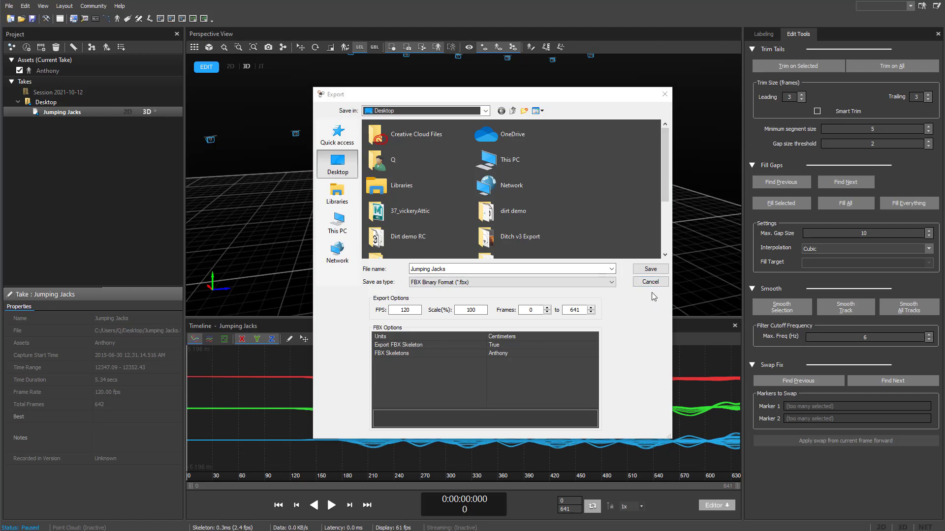
click(649, 269)
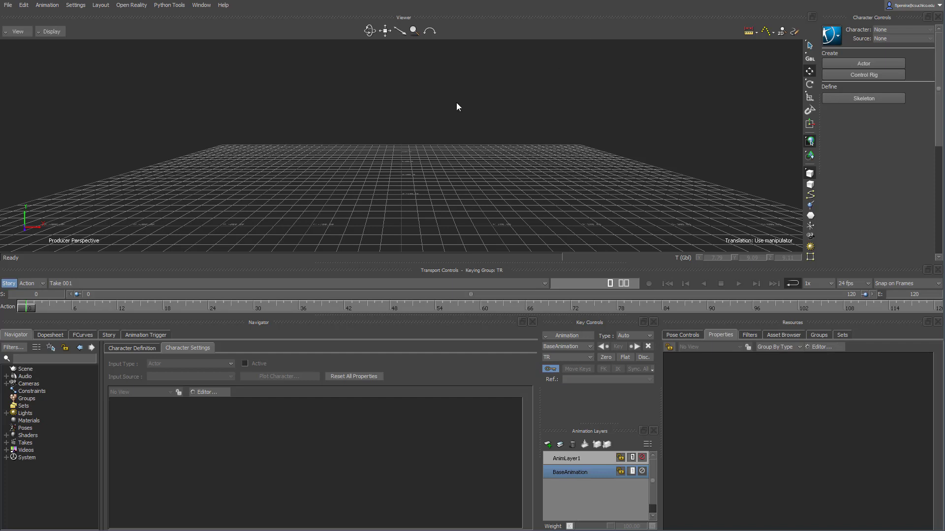
In MotionBuilder, import the motion file Jumping Jacks.fbx from the Desktop as a new take
click(8, 6)
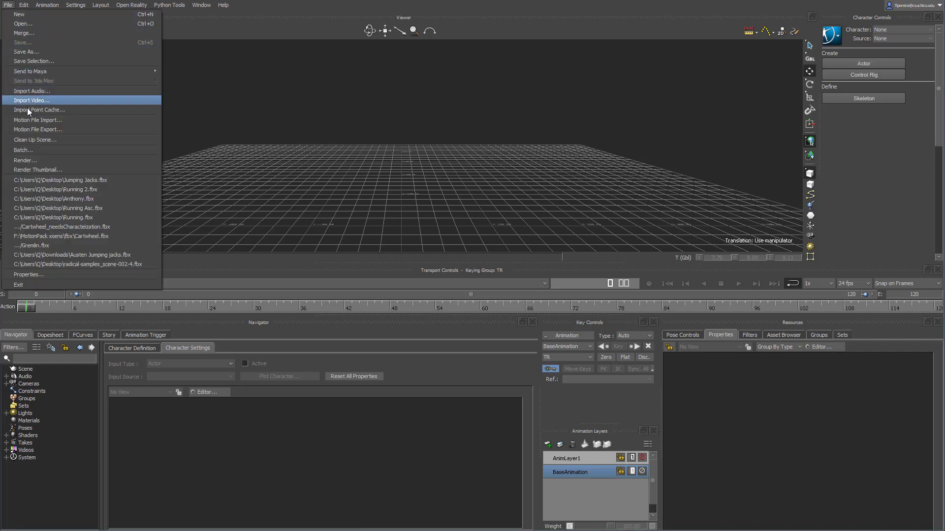
click(29, 120)
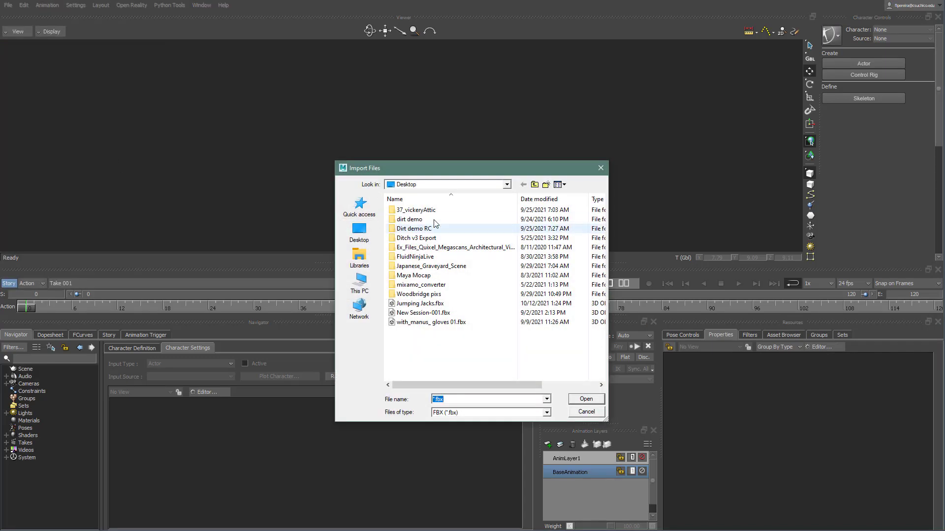
click(408, 304)
click(590, 402)
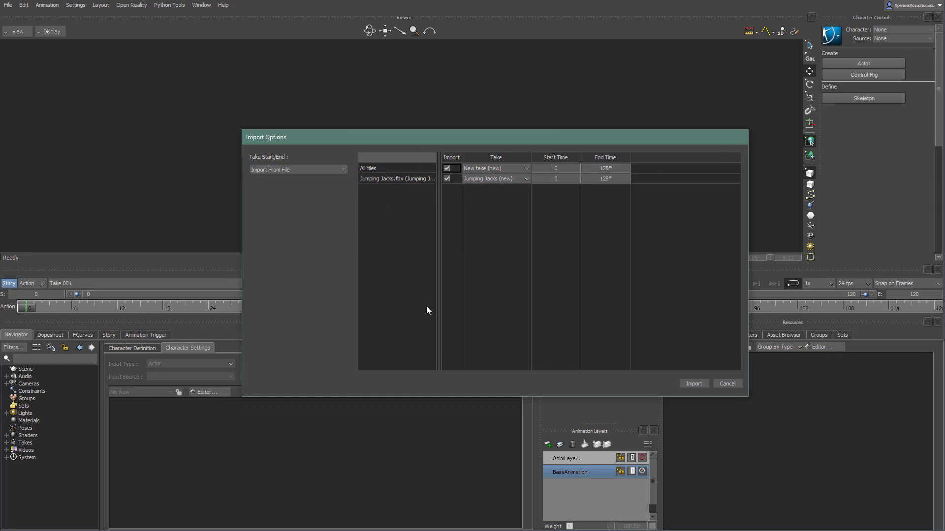
click(694, 384)
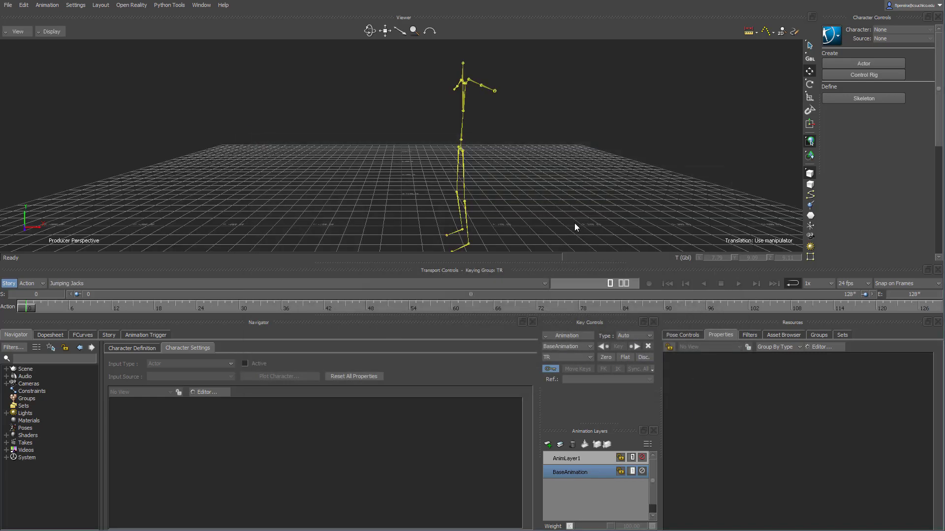
Play the imported Jumping Jacks animation to check the skeleton's motion from the front, and stop it
ctrl+shift+drag(533, 191, 557, 188)
click(738, 286)
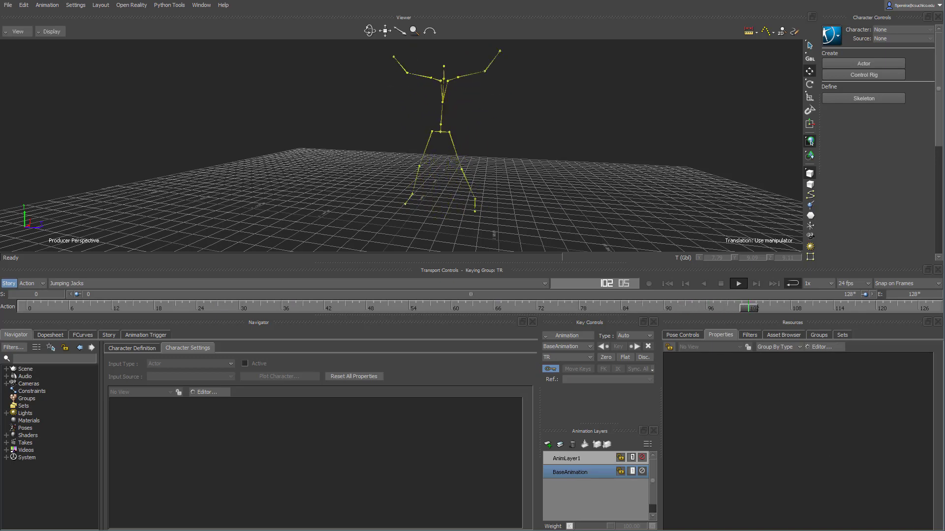
click(722, 285)
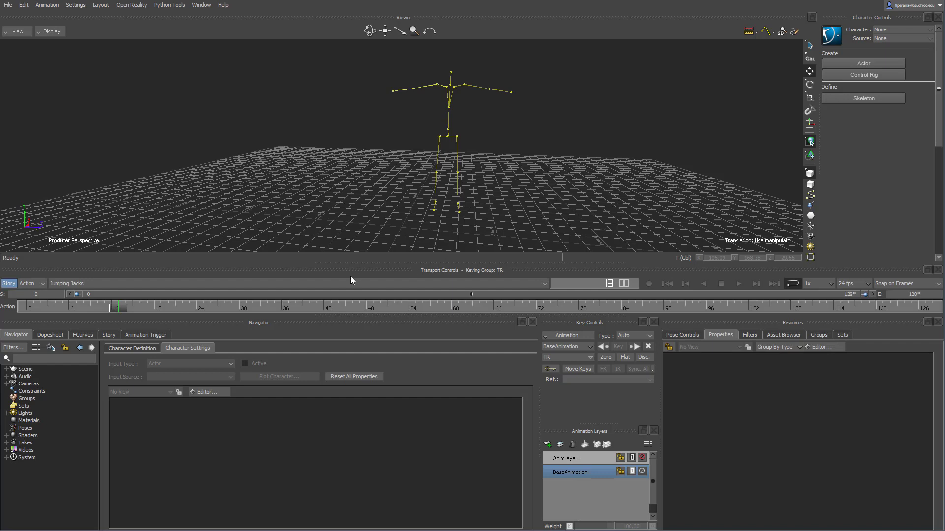
Return the animation to frame 0 and select every joint of the imported skeleton
click(101, 311)
drag(101, 311, 29, 308)
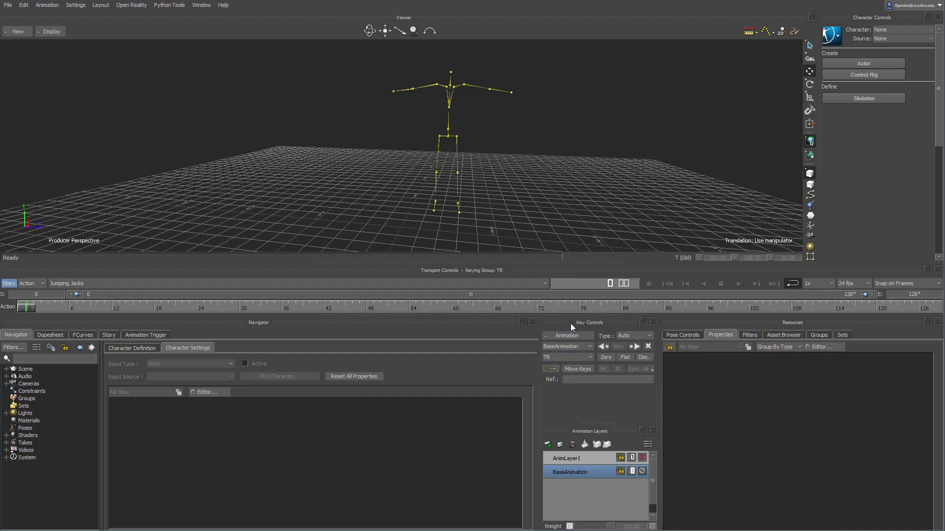
click(550, 369)
drag(372, 56, 525, 224)
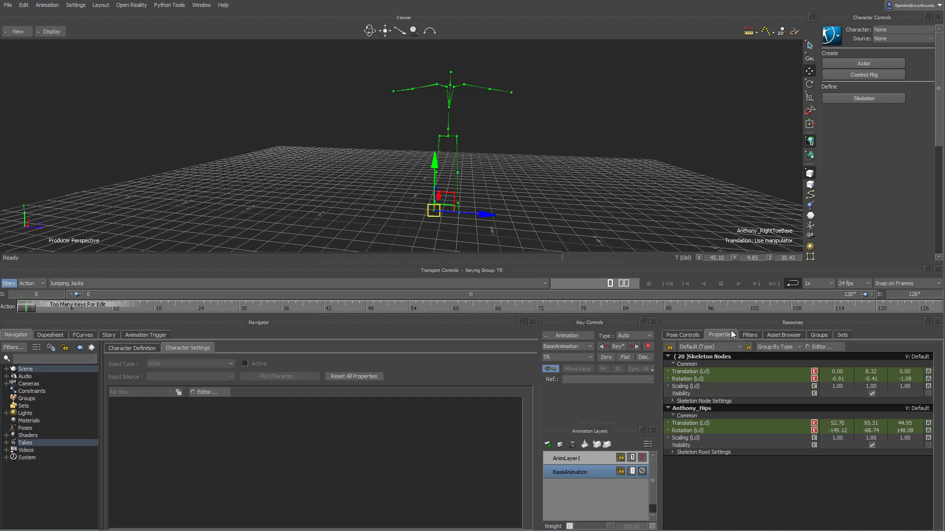
Show the selected skeleton's properties and highlight the Rotation (Lcl) row of the hips joint
click(779, 334)
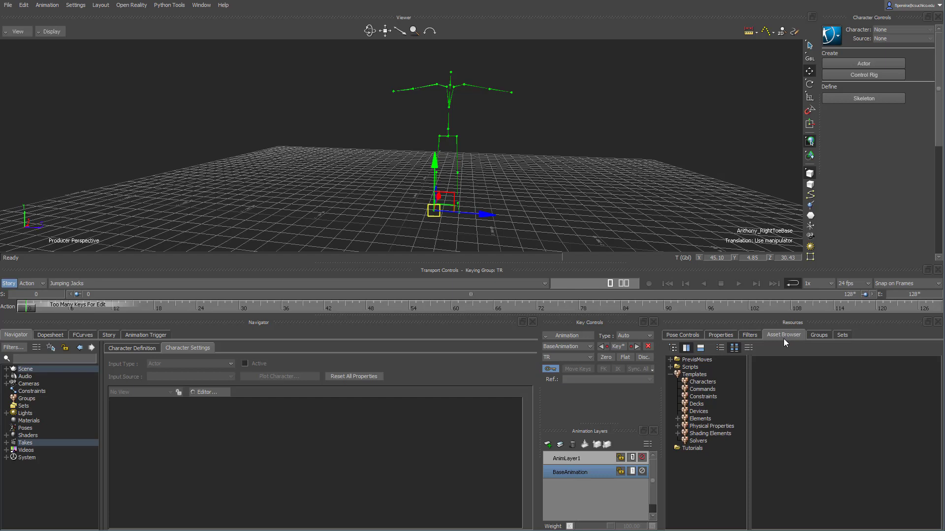
click(727, 337)
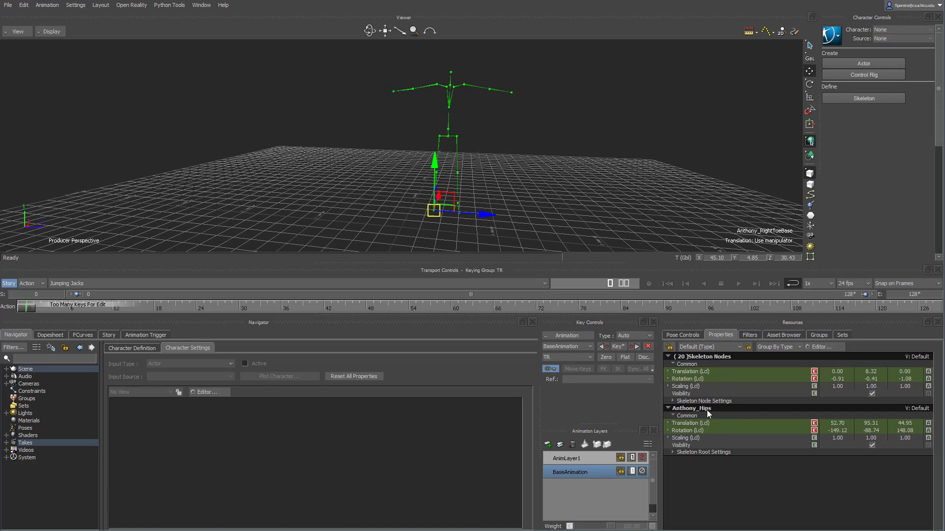
click(699, 408)
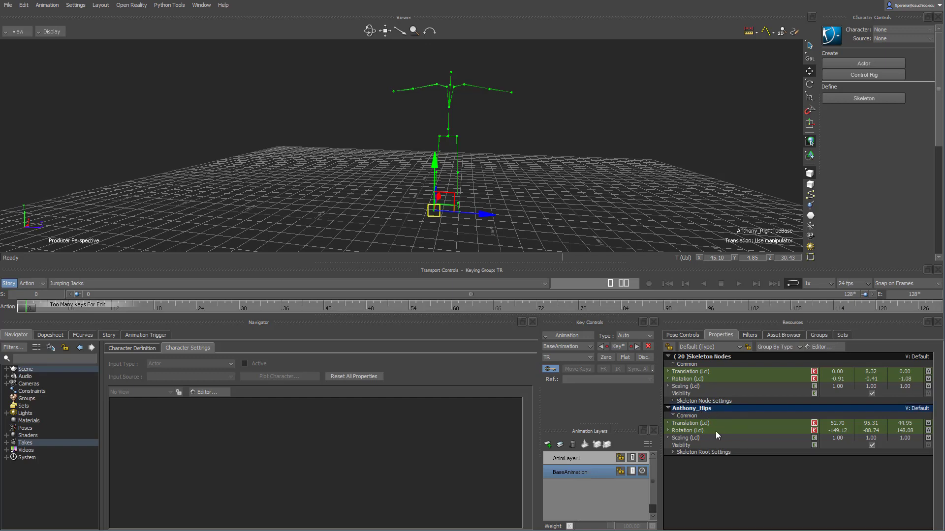
click(684, 431)
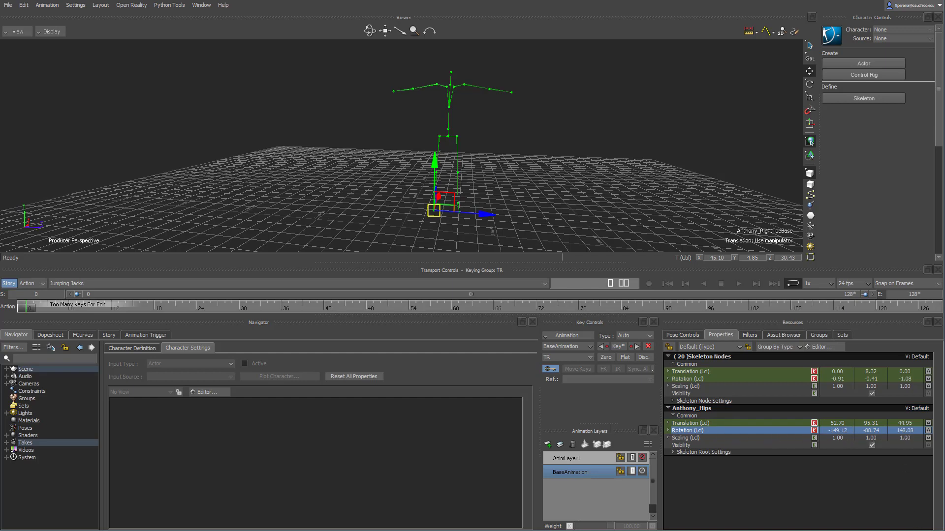
Set the hips joint's local rotation to 0 on the X, Y and Z axes
double_click(833, 431)
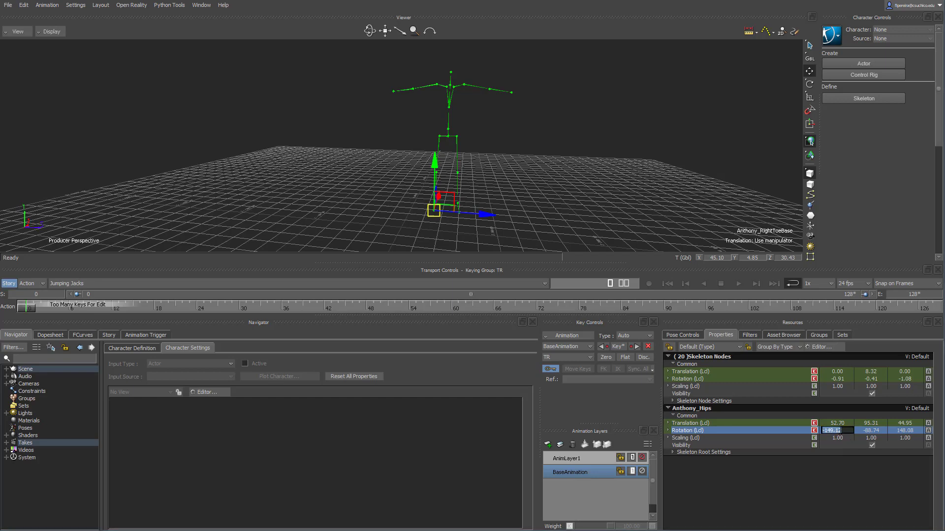
text(0)
key(Return)
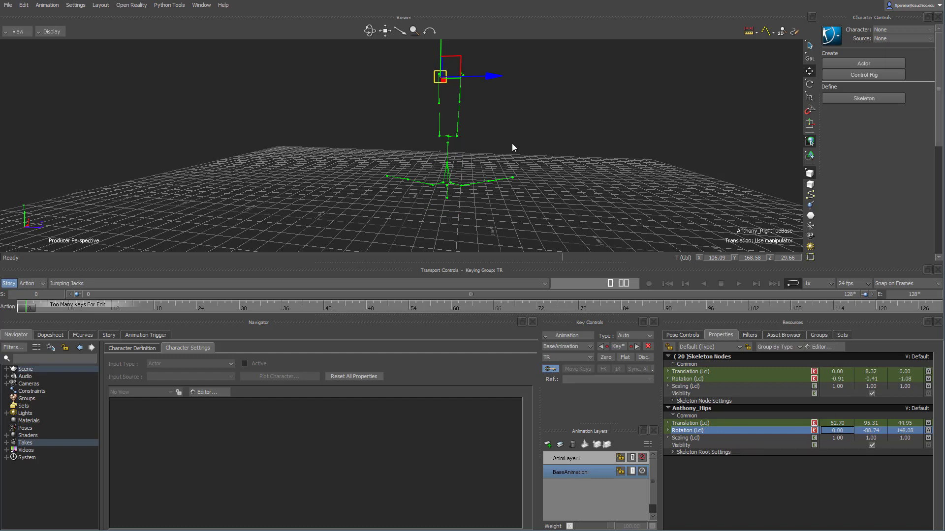
double_click(878, 431)
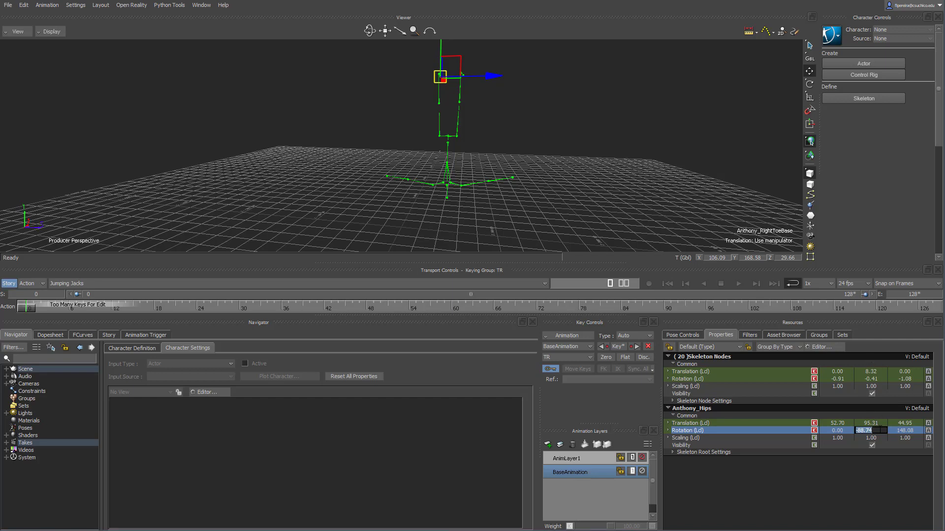
text(0)
key(Return)
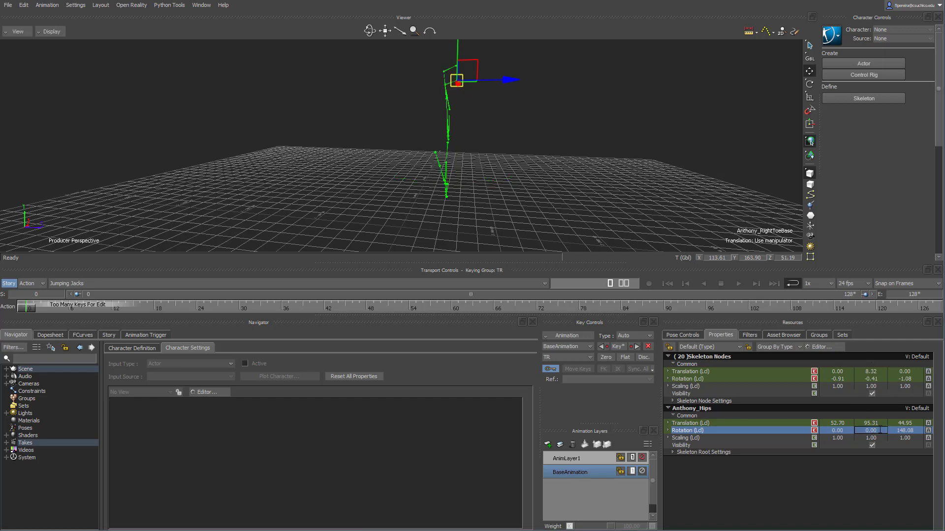
double_click(915, 430)
text(0)
key(Return)
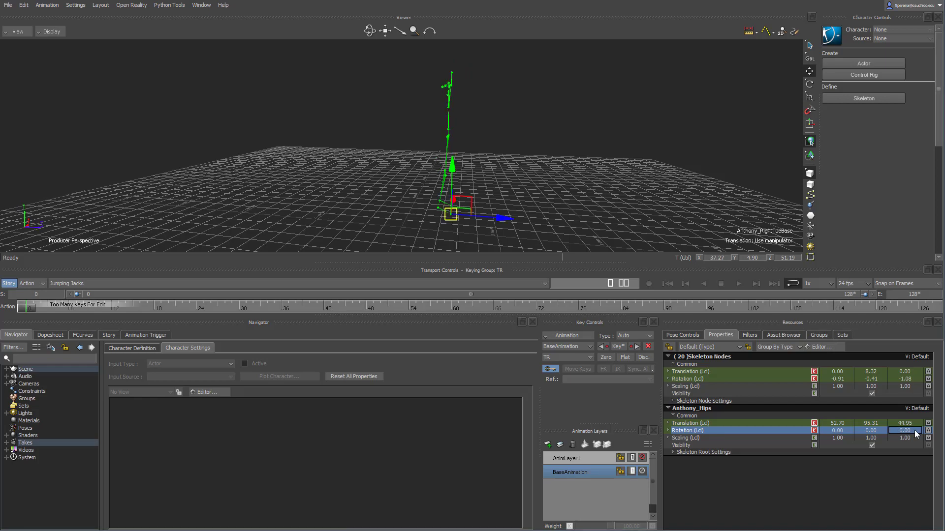
Set the local rotation of all the other selected skeleton nodes to 0 on X, Y and Z to form a T-pose
middle_drag(541, 159, 427, 163)
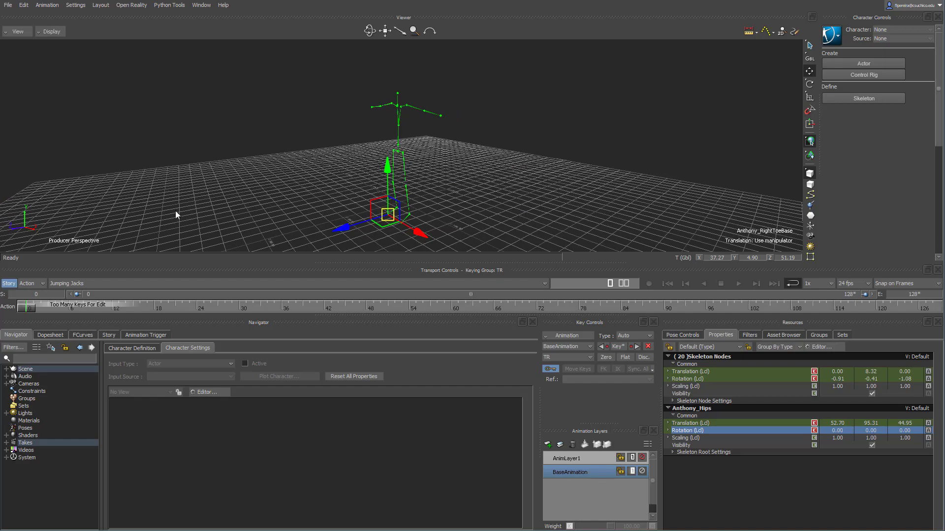
middle_drag(275, 169, 297, 161)
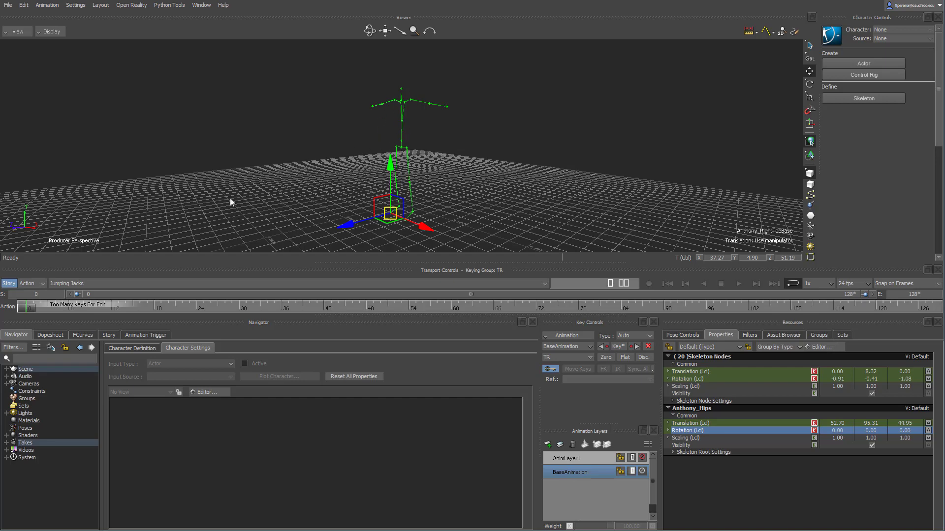
middle_drag(320, 160, 351, 160)
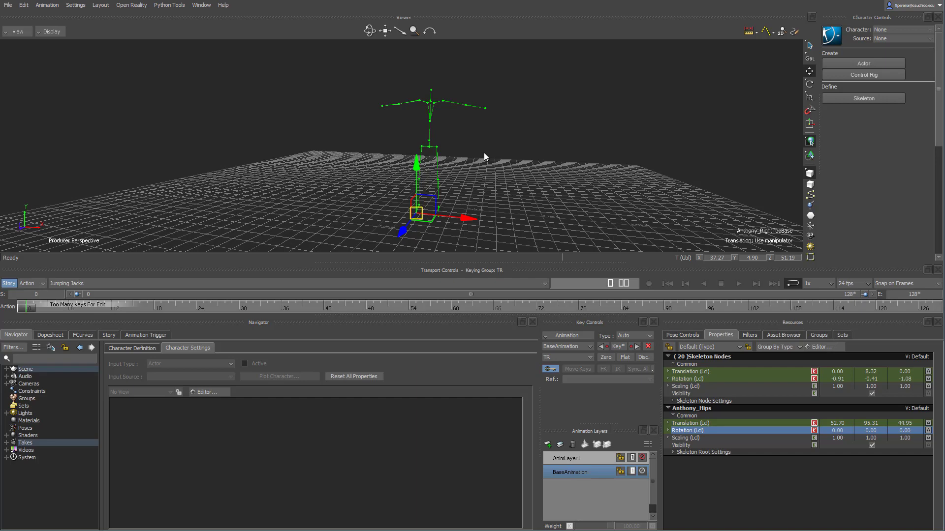
middle_drag(506, 152, 480, 151)
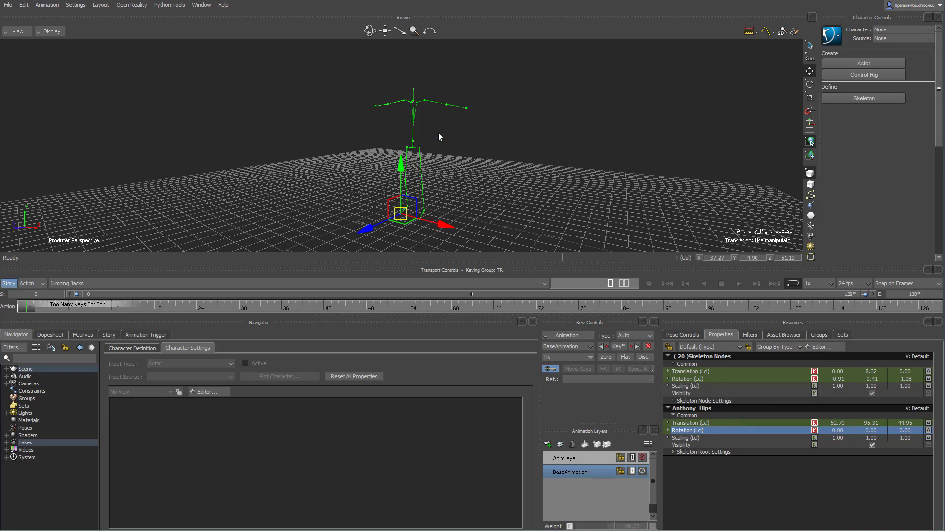
middle_drag(438, 132, 459, 137)
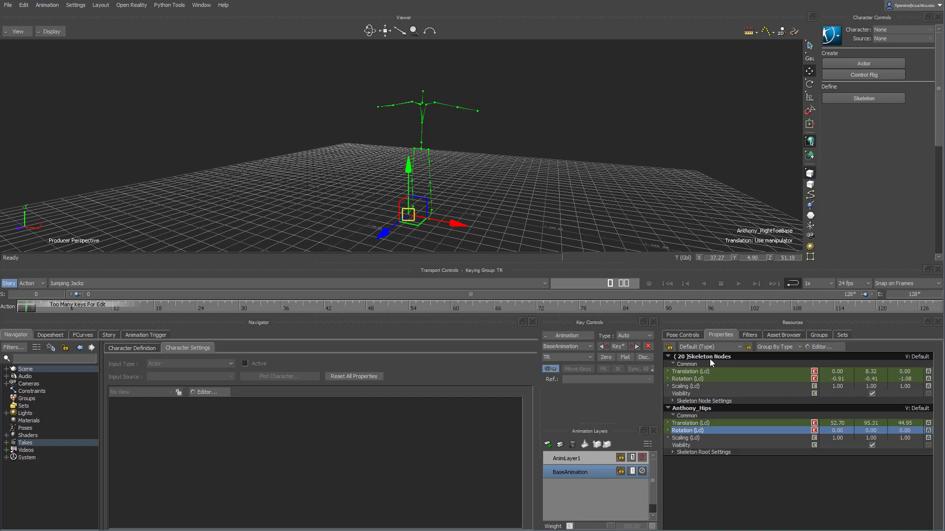
click(680, 379)
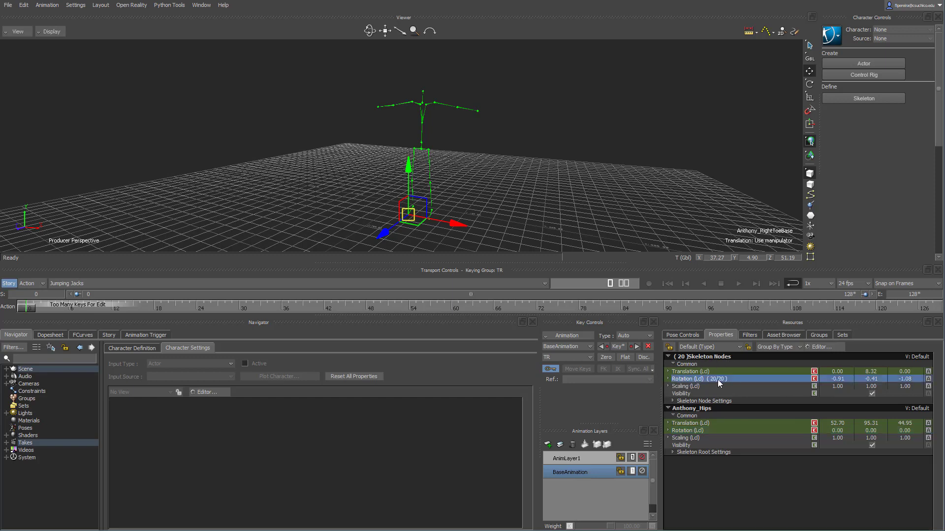
double_click(835, 380)
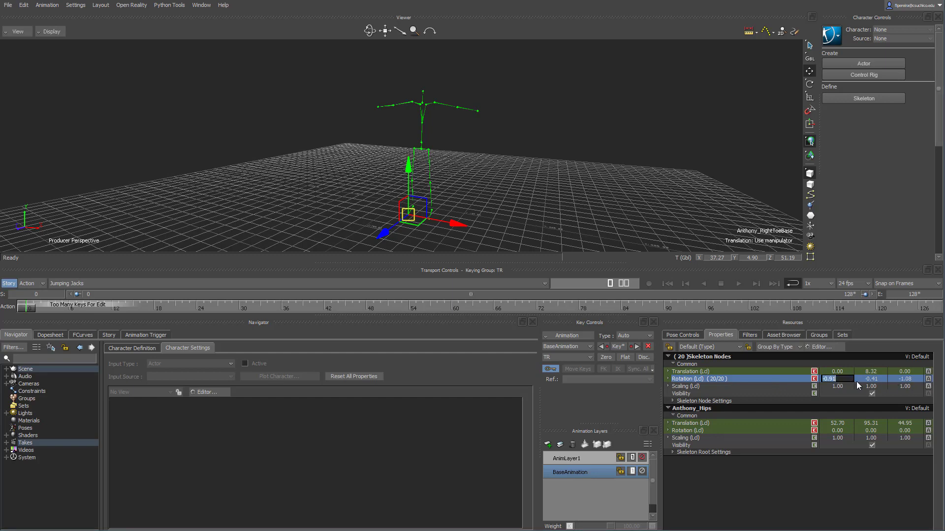
text(0)
key(Return)
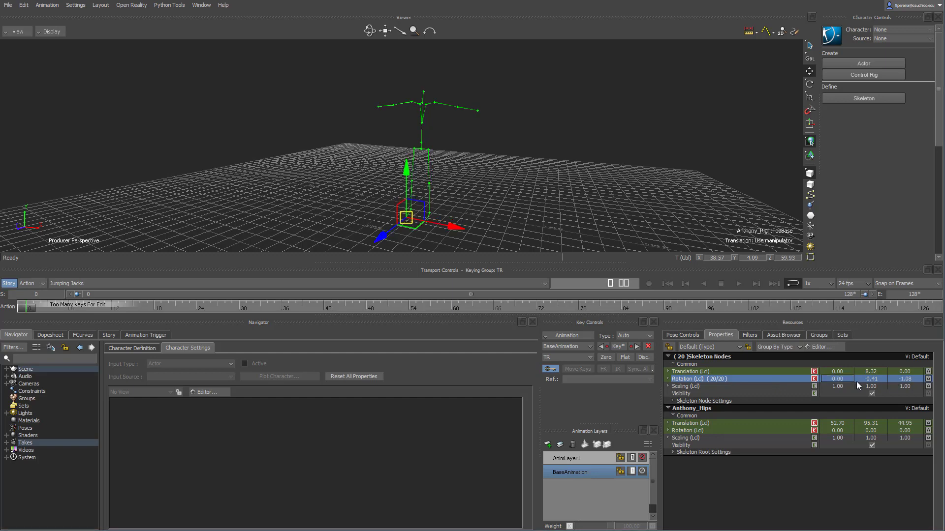
double_click(872, 379)
text(0)
key(Return)
double_click(898, 379)
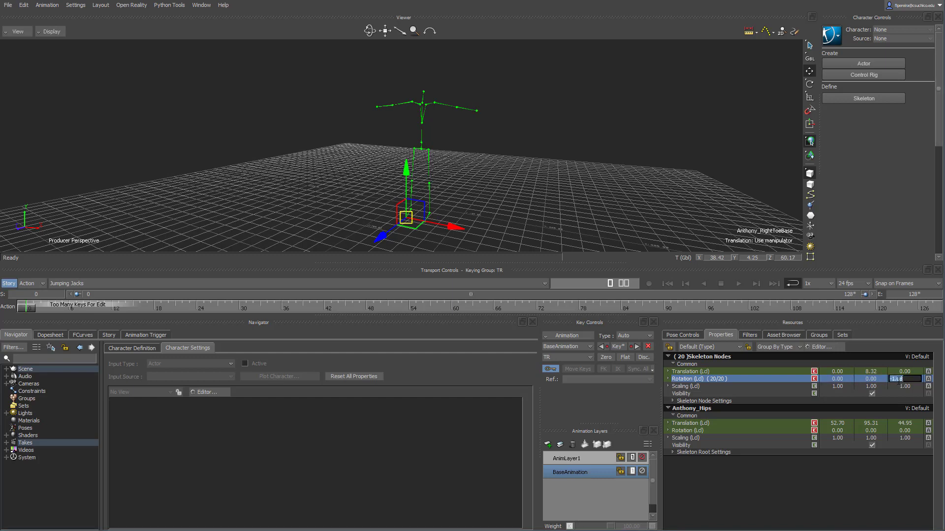
text(0)
key(Return)
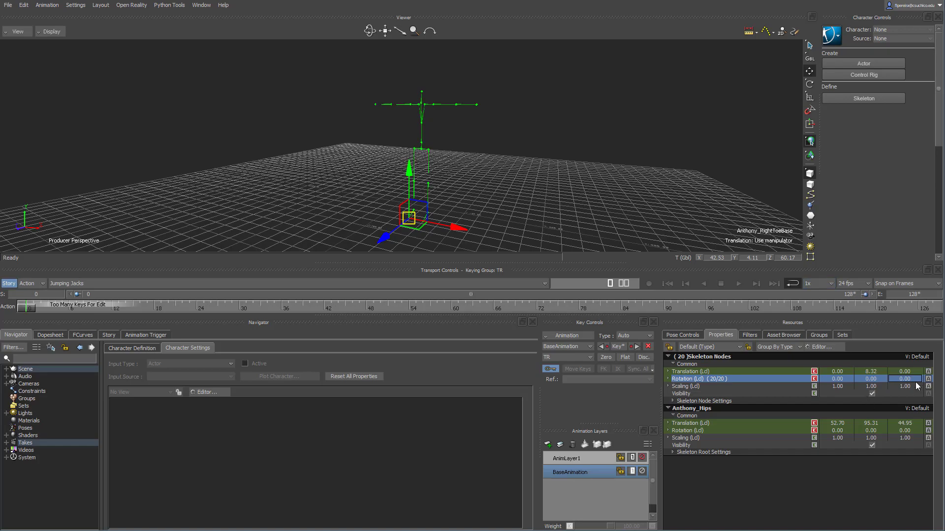
Move the skeleton toward the grid centre, placing the hips at about X 40.7 and Z -4.4, and deselect it
mouse_move(559, 171)
ctrl+shift+mouse_down()
mouse_move(474, 168)
mouse_move(580, 167)
mouse_move(523, 173)
mouse_move(538, 173)
mouse_move(543, 198)
mouse_move(579, 159)
mouse_move(512, 172)
mouse_move(559, 172)
mouse_move(545, 170)
ctrl+shift+mouse_up()
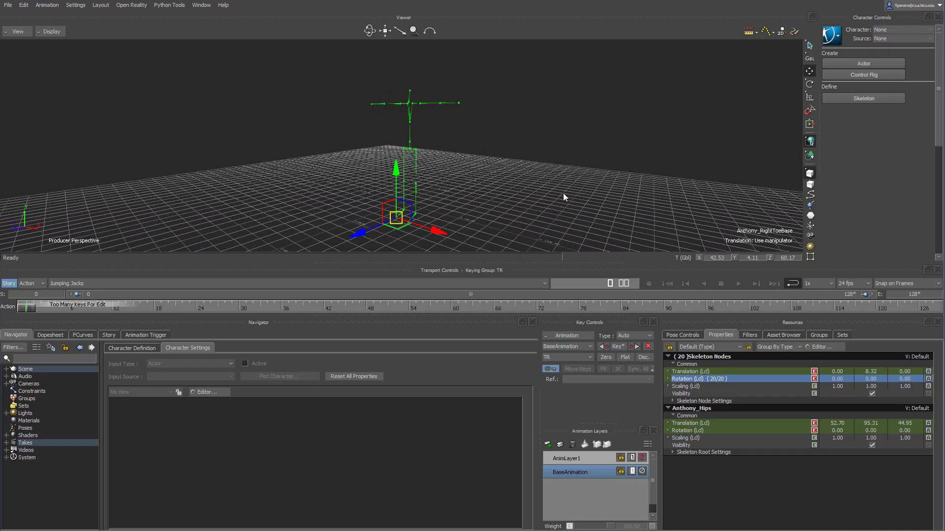
ctrl+shift+drag(521, 165, 570, 183)
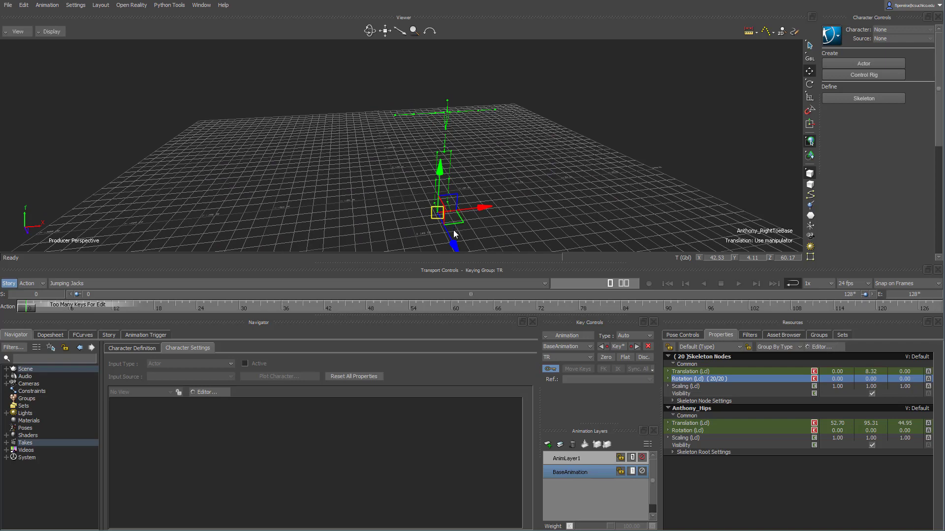
drag(453, 230, 428, 175)
mouse_move(540, 181)
alt+mouse_down()
mouse_move(508, 185)
mouse_move(531, 186)
alt+mouse_up()
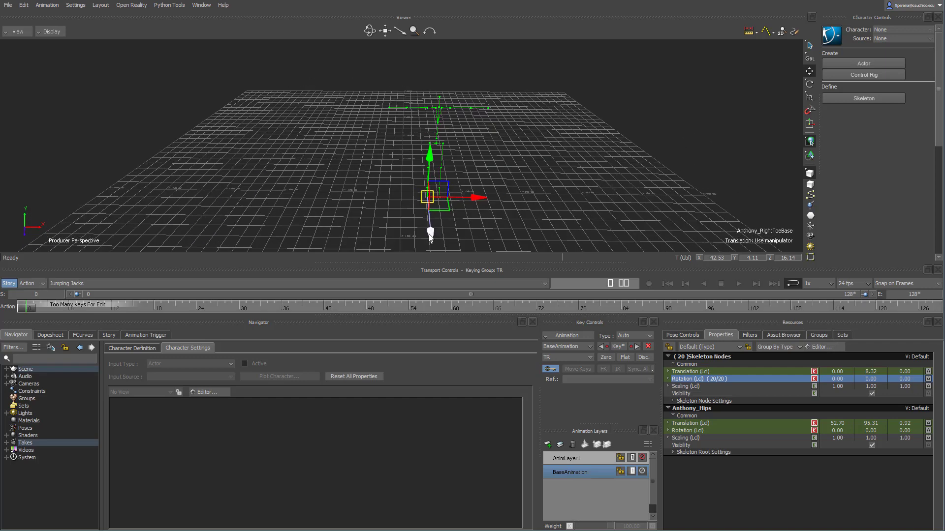
drag(430, 236, 431, 235)
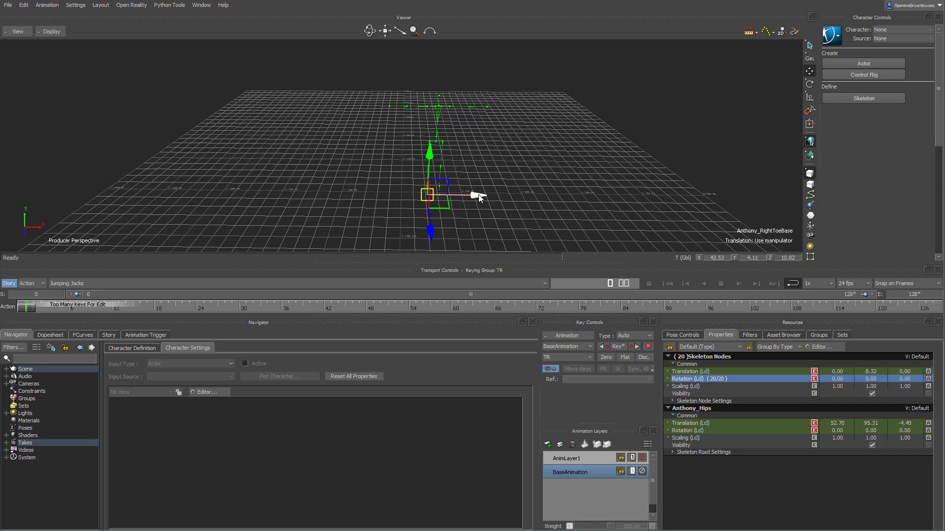
drag(475, 196, 470, 194)
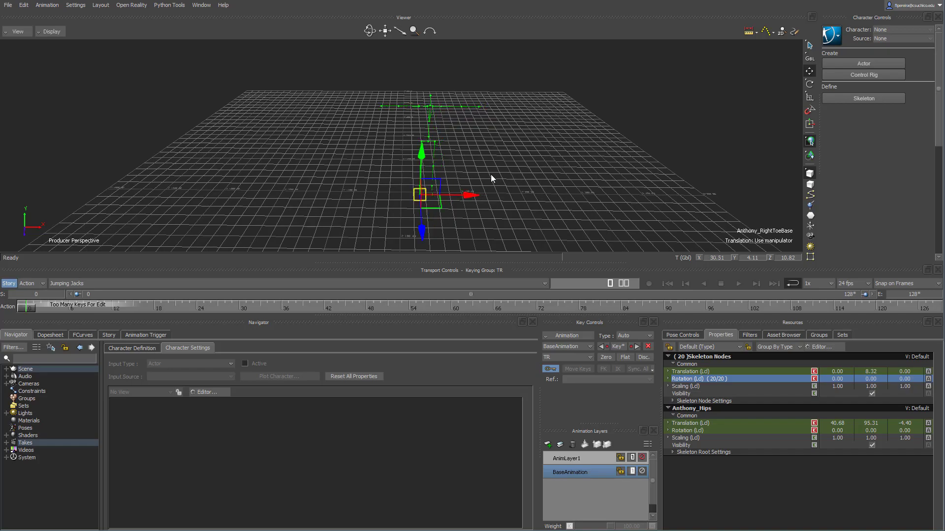
ctrl+shift+drag(561, 158, 543, 172)
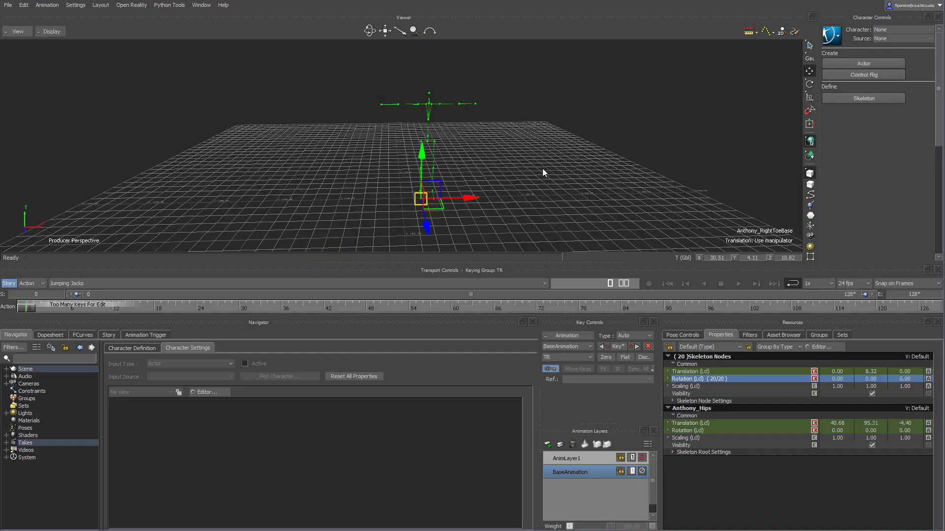
ctrl+shift+drag(479, 207, 521, 164)
click(520, 201)
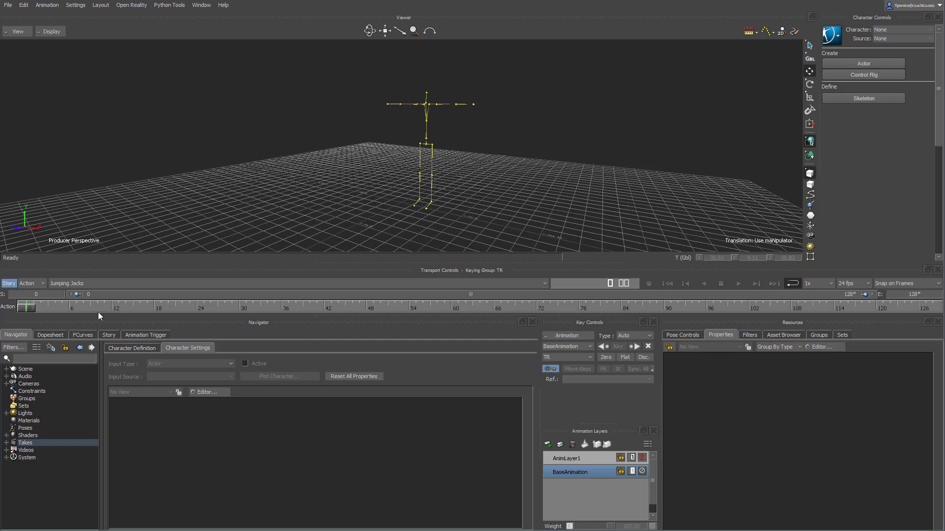